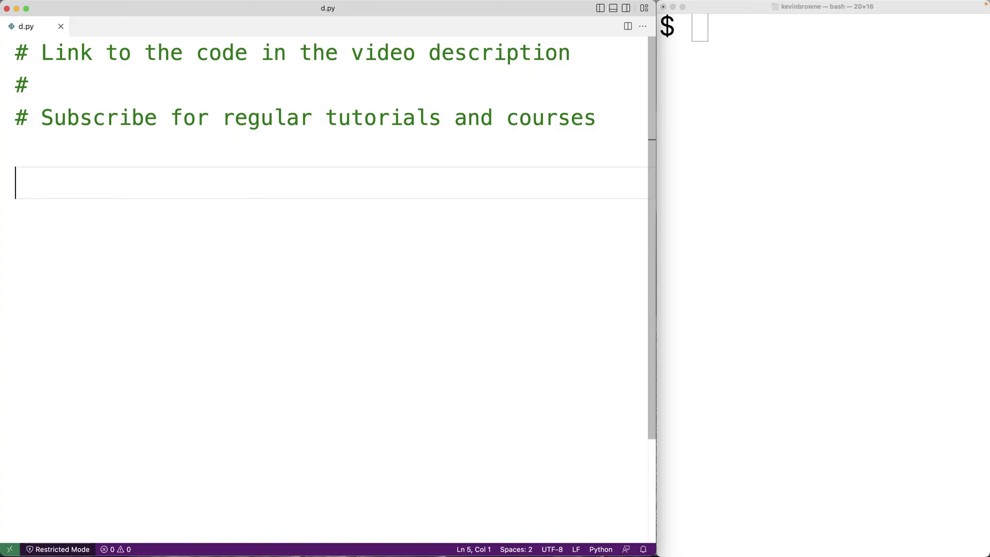
type("print()")
- Finish the line as print("Hello, World") and save d.py
key("Left")
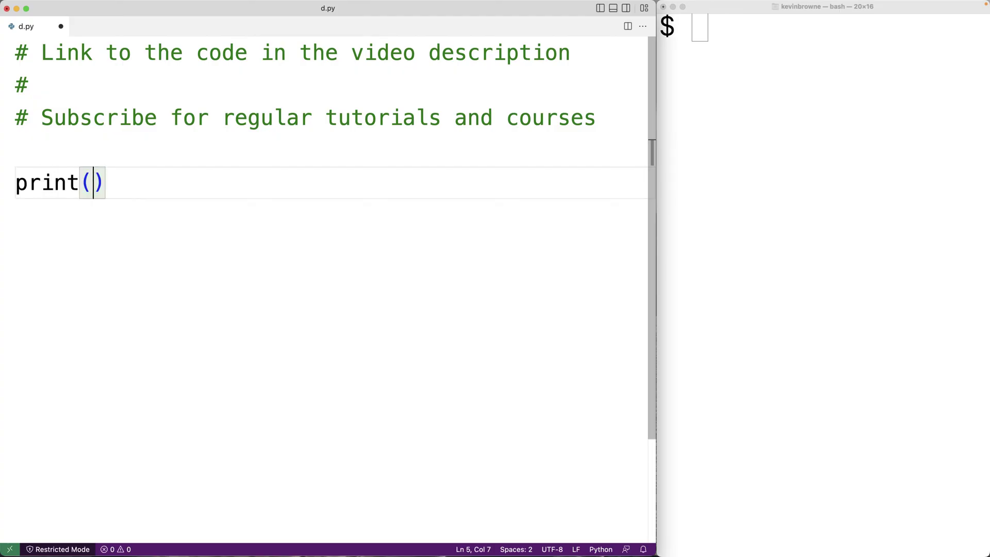
type("\"Hello, World")
key("Right")
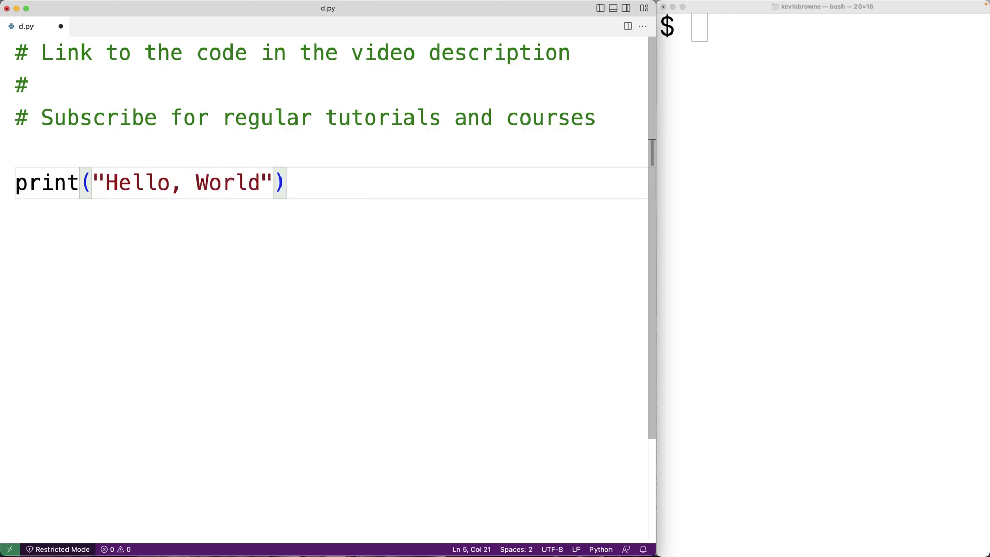
key("Right")
key("super+s")
- Run python d.py in the terminal to print Hello, World
left_click(730, 137)
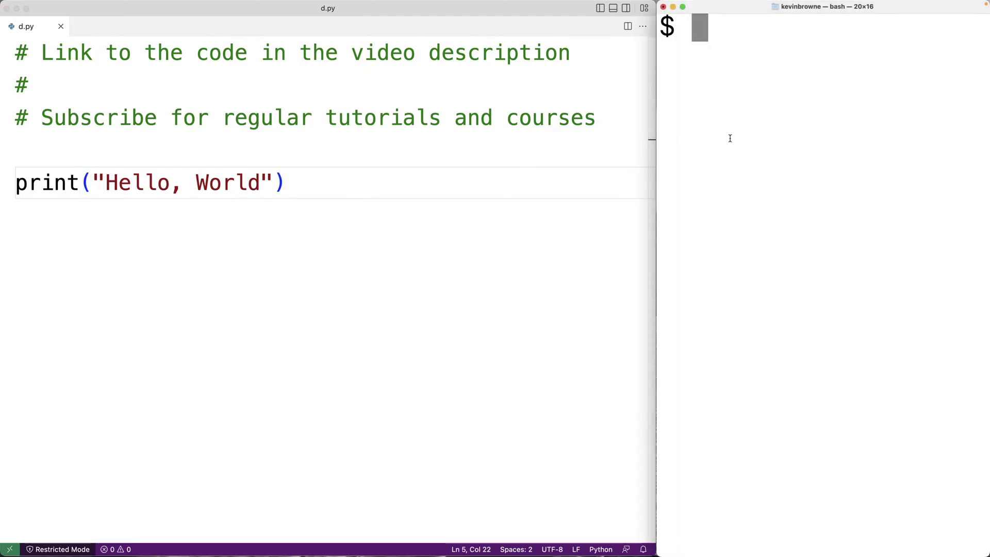
type("python ")
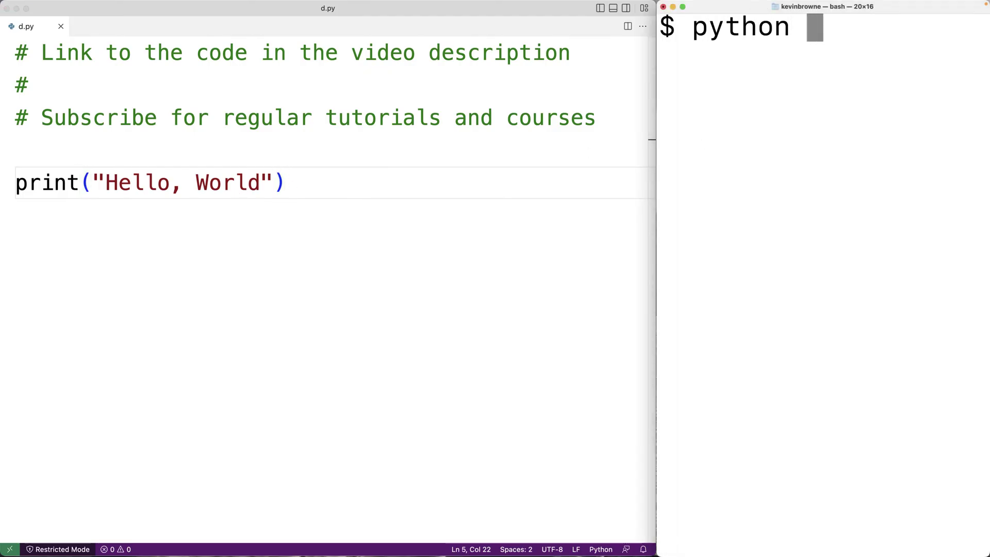
type("d.py")
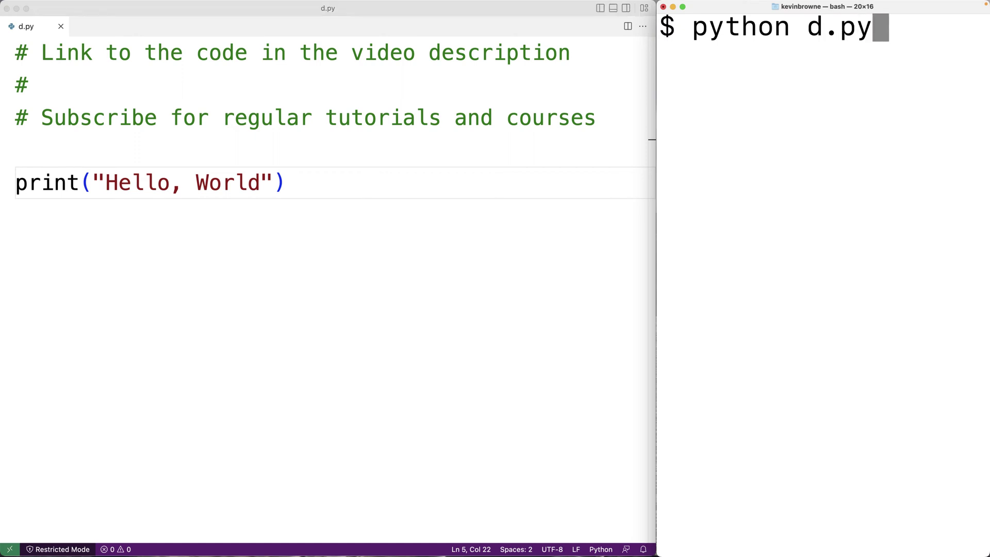
key("Return")
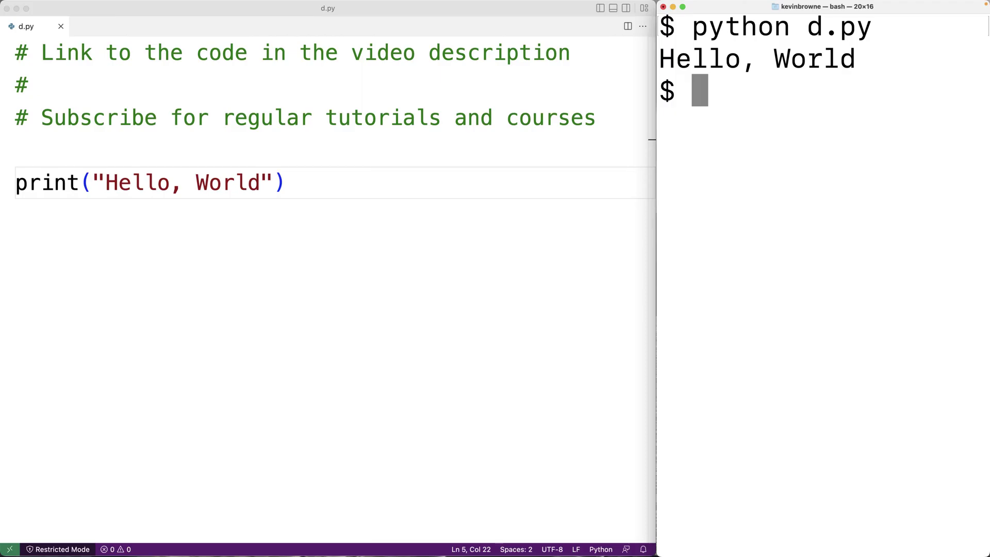
- Highlight the word print and the "Hello, World" string, then select line 3's comment marker
double_click(50, 186)
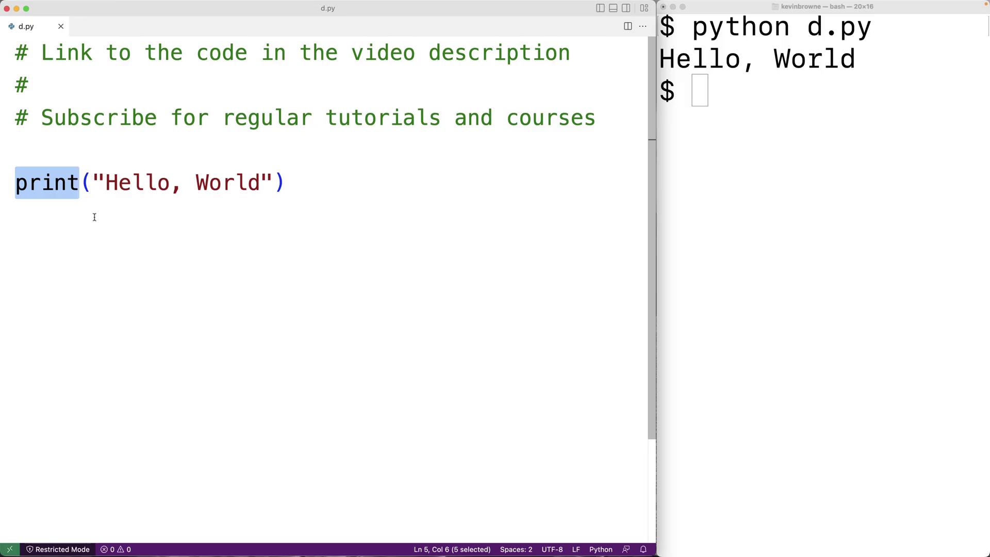
left_click(92, 186)
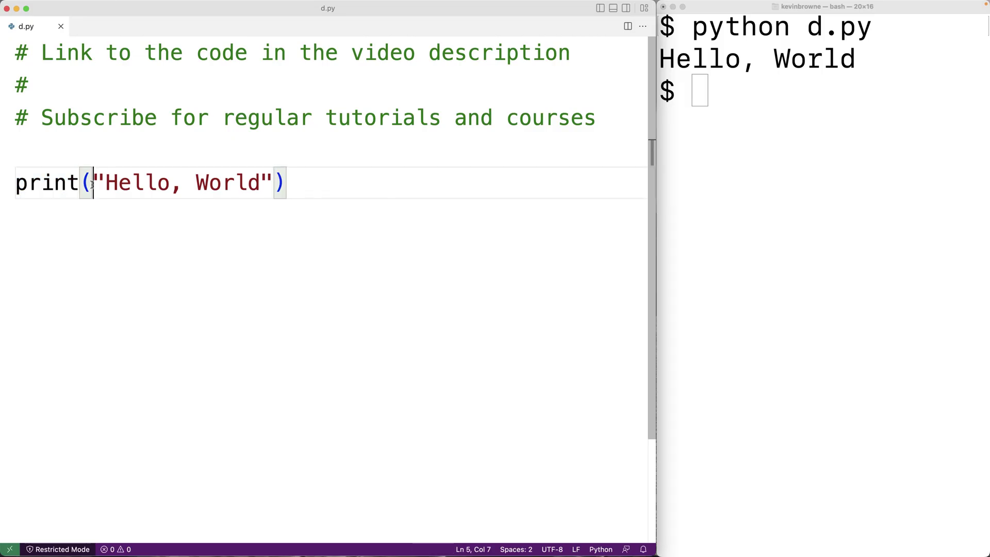
left_click_drag(92, 186, 274, 186)
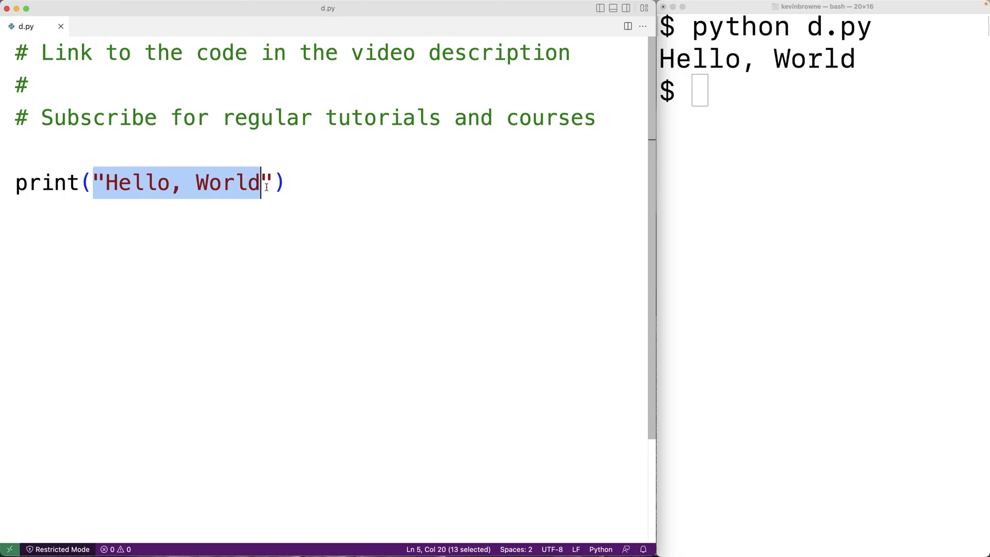
double_click(48, 186)
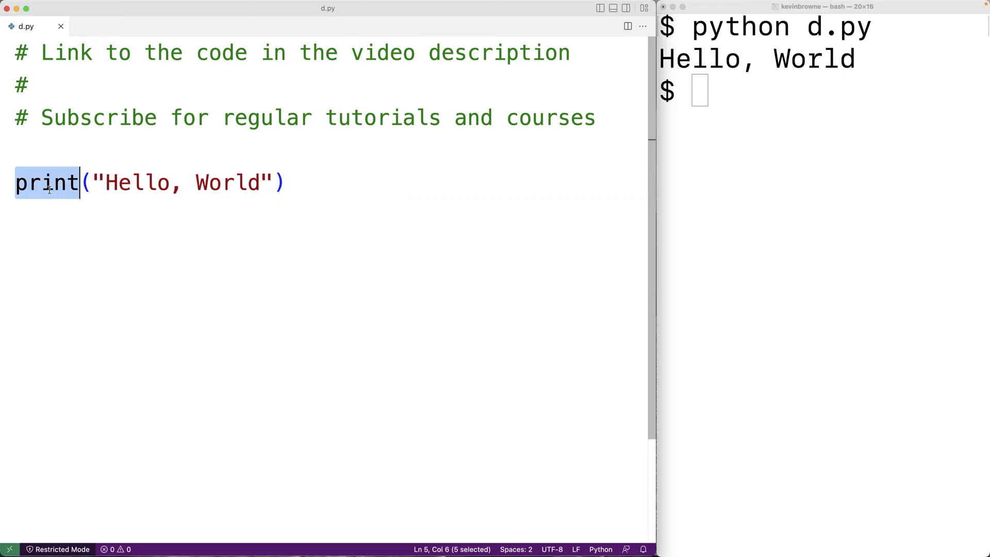
left_click(93, 183)
left_click_drag(93, 183, 274, 183)
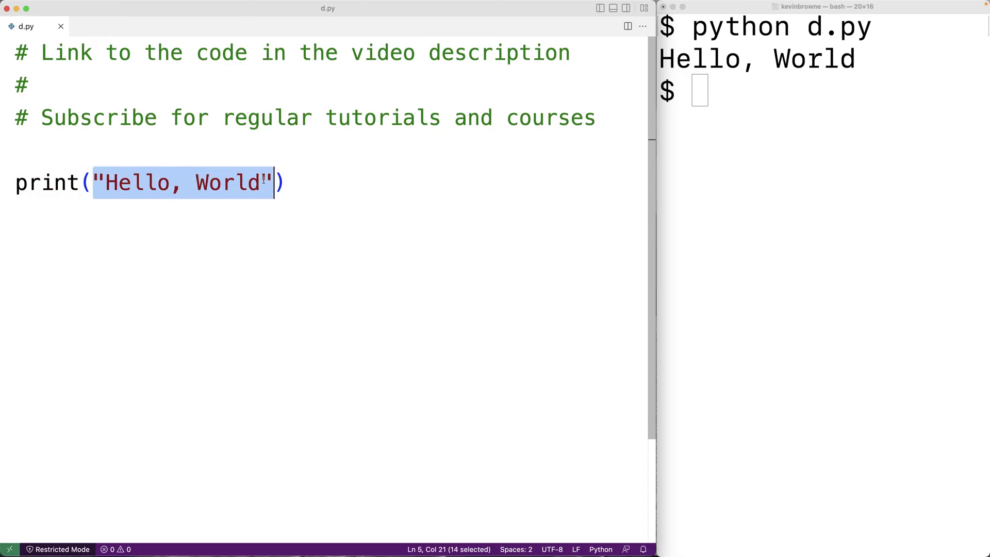
double_click(54, 186)
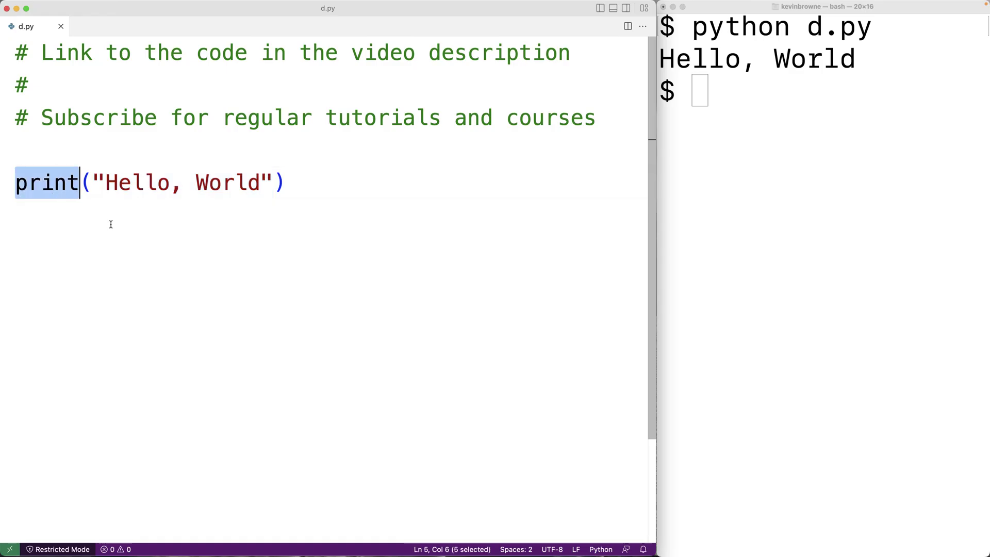
left_click(93, 183)
left_click_drag(93, 183, 271, 183)
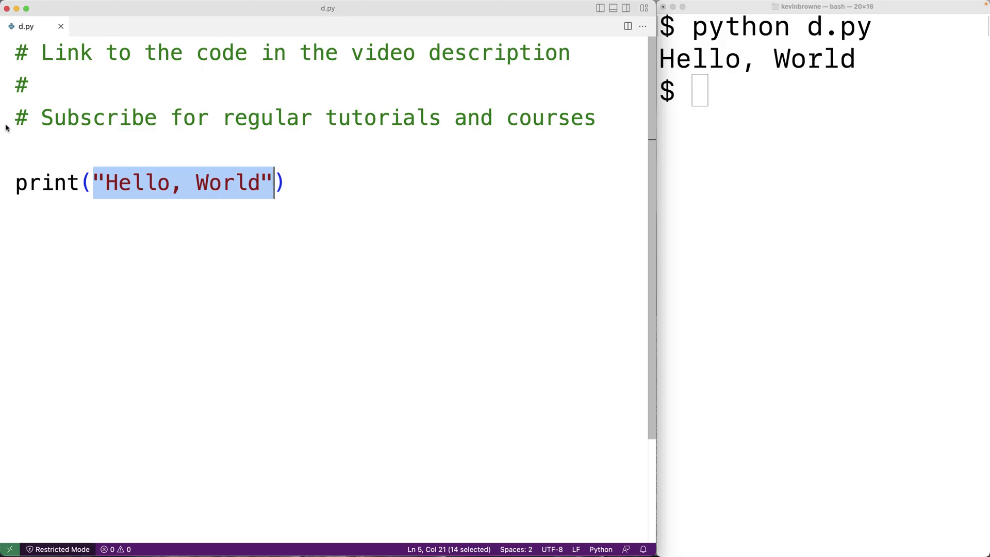
left_click_drag(16, 118, 596, 118)
- Add the '# Output Hello, World' comment above print, then highlight the print line and strings
left_click(79, 160)
key("Return")
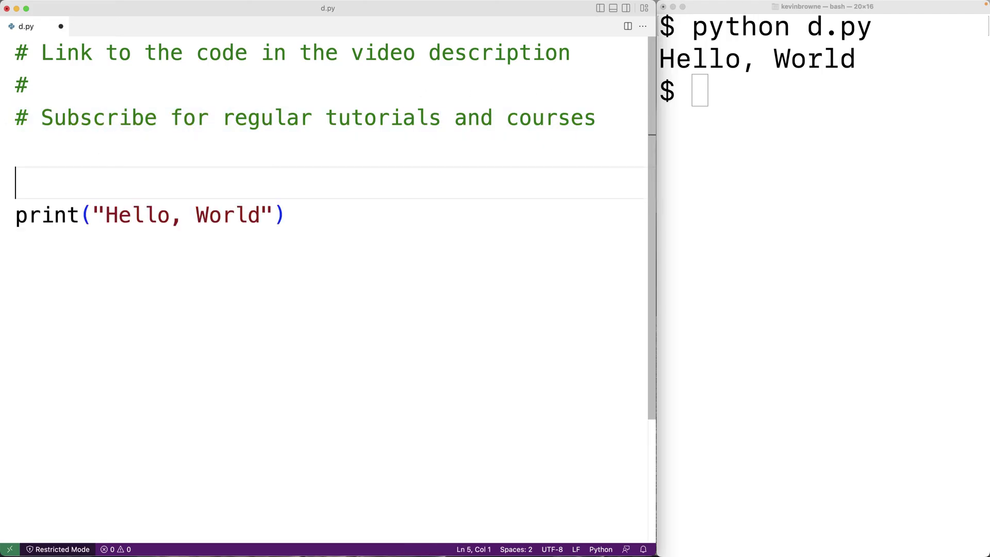
type("#")
type("O")
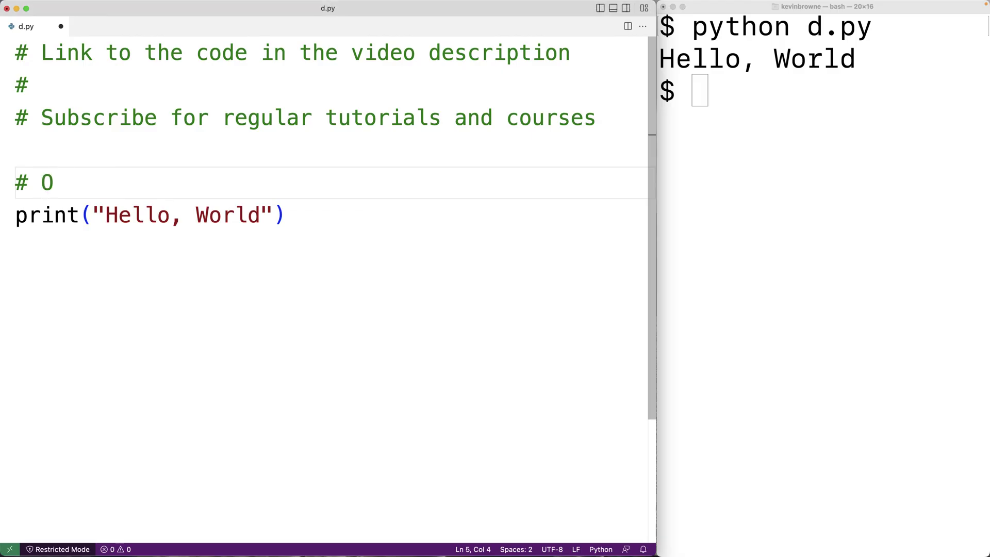
type("utput Hello, World")
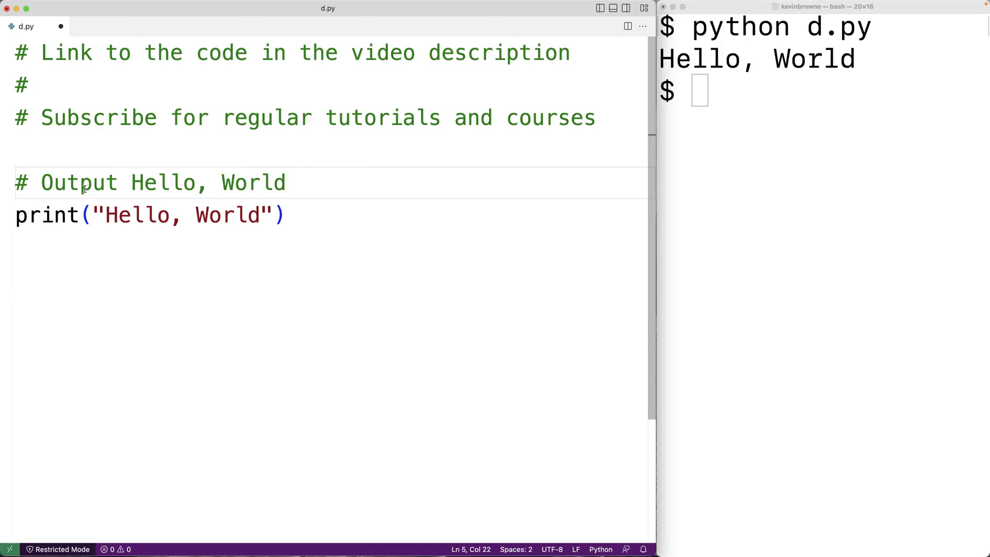
left_click_drag(301, 224, 1, 219)
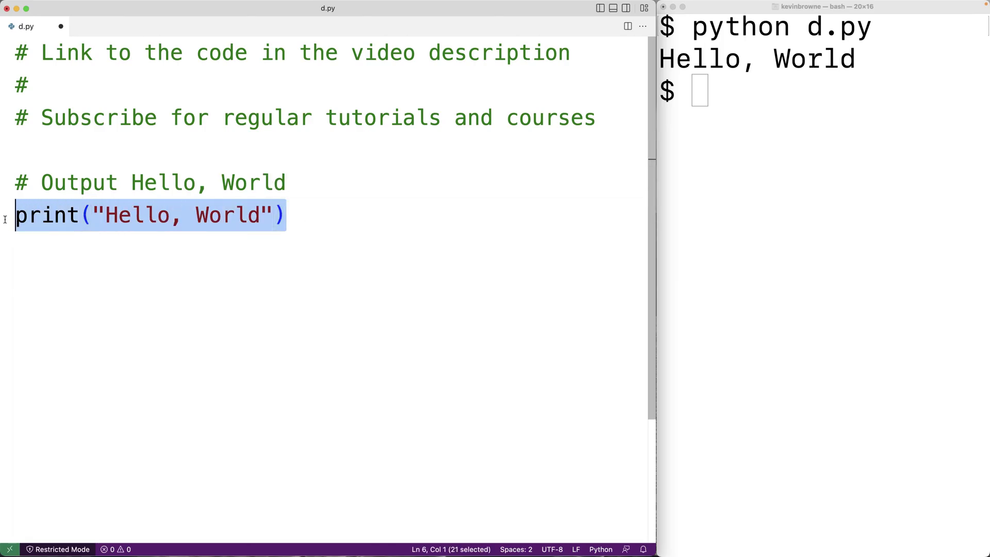
left_click_drag(288, 182, 14, 183)
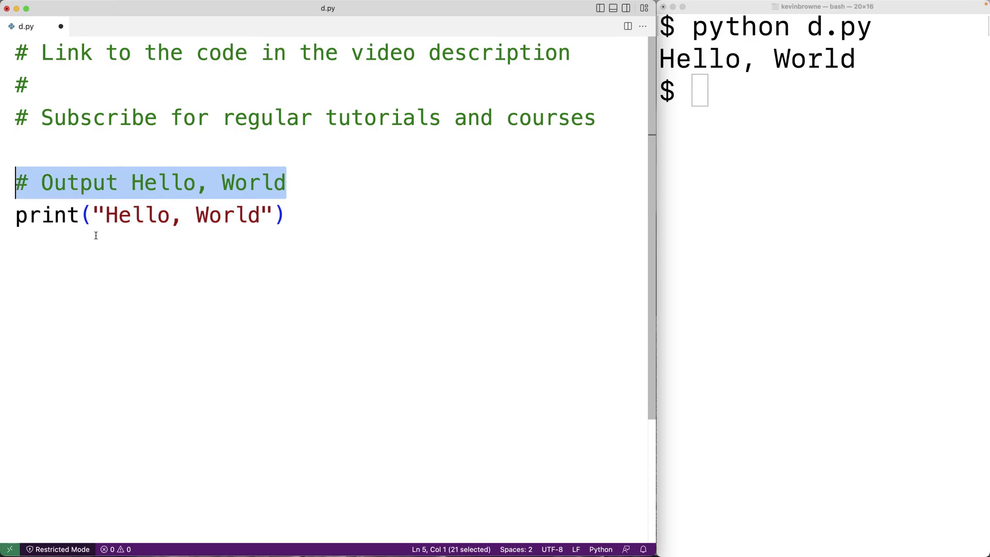
mouse_move(93, 215)
left_mouse_down()
mouse_move(264, 215)
mouse_move(268, 225)
left_mouse_up()
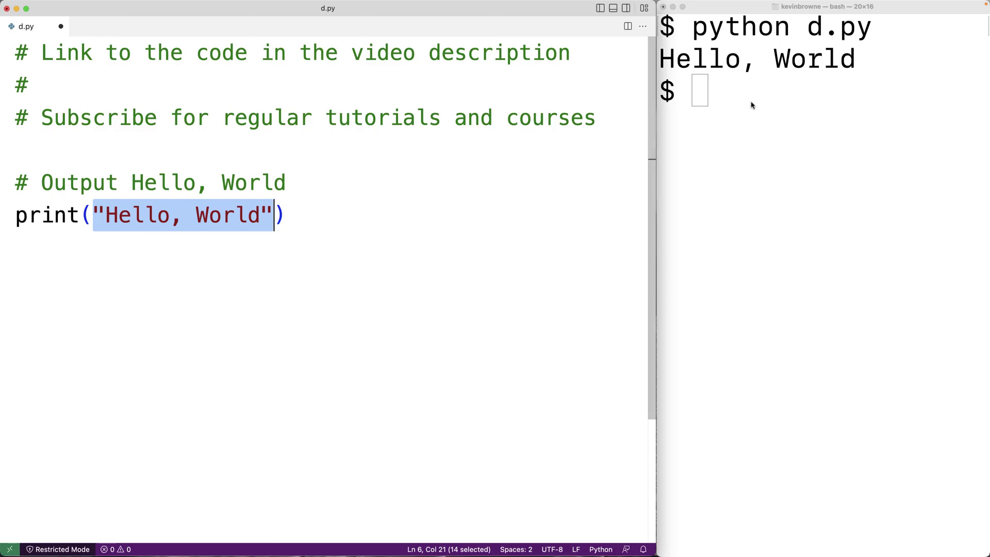
left_click(774, 149)
- Add print("Hello, World AGAIN") below the first print and save d.py
left_click(348, 215)
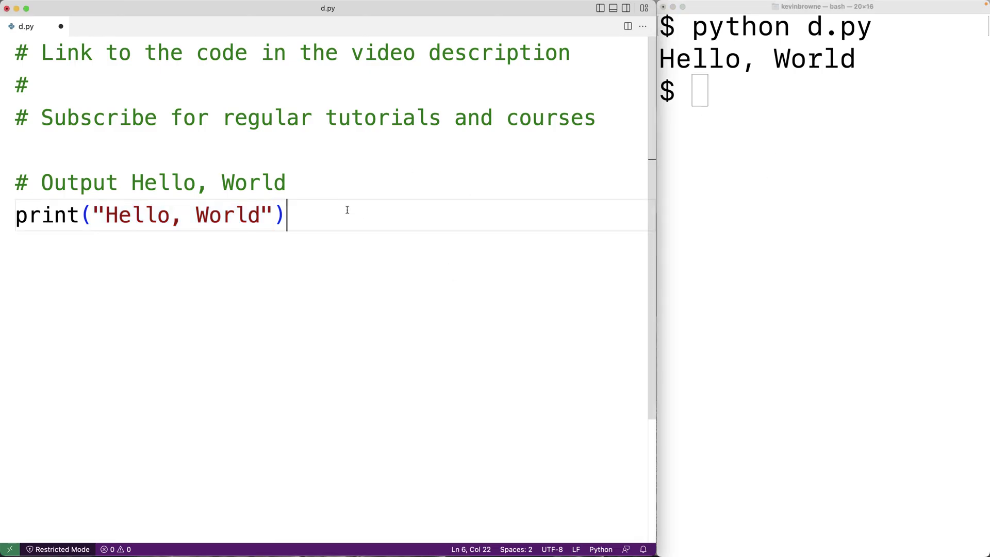
key("Return")
type("prin")
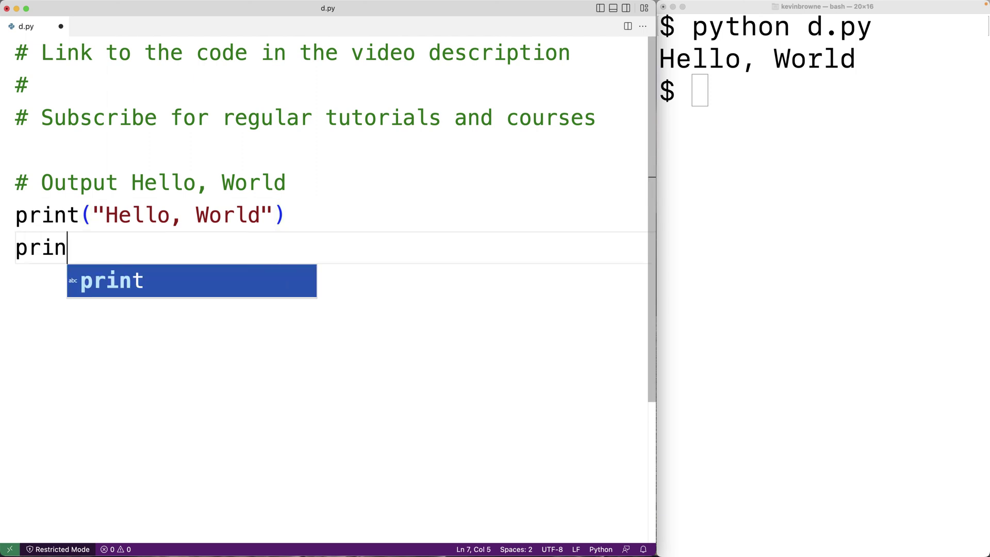
type("t(\"Hello, World AGAIN")
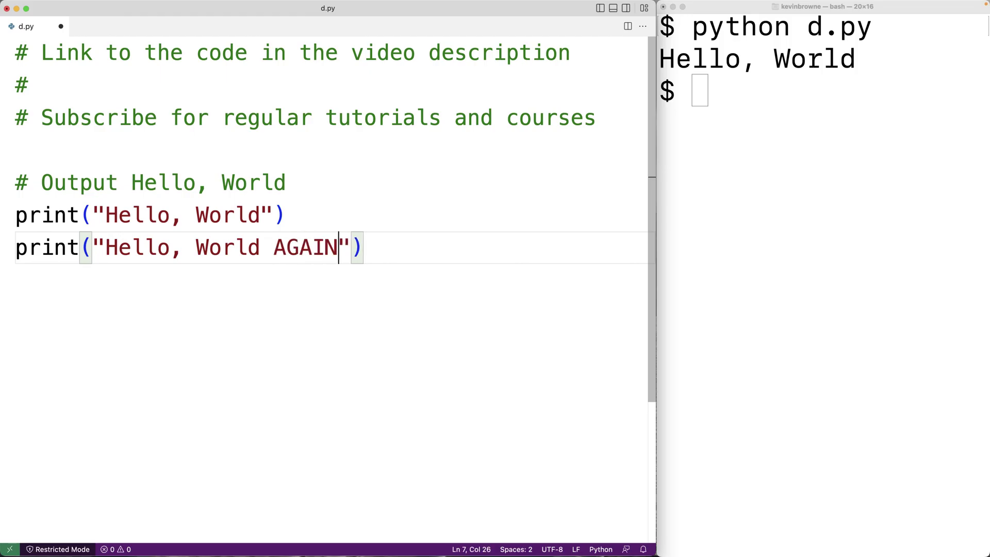
key("super+s")
- Rerun python d.py in the terminal and briefly highlight the Hello, World AGAIN output
left_click(809, 174)
type("python d.py")
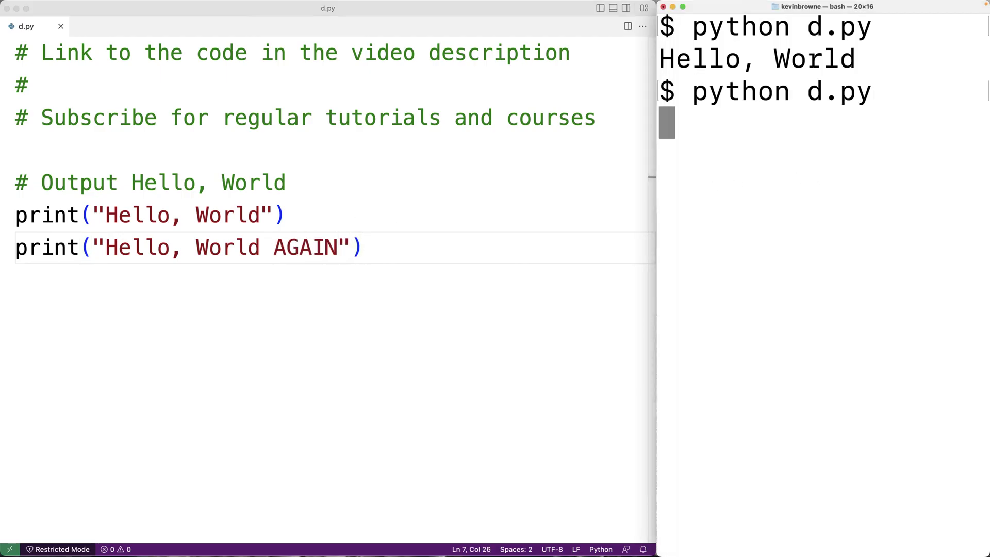
key("Return")
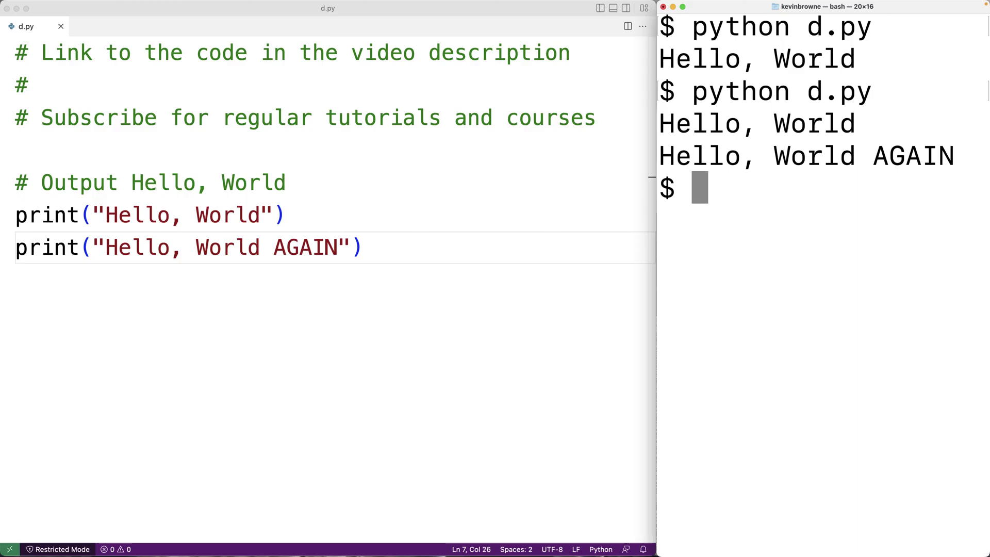
triple_click(715, 156)
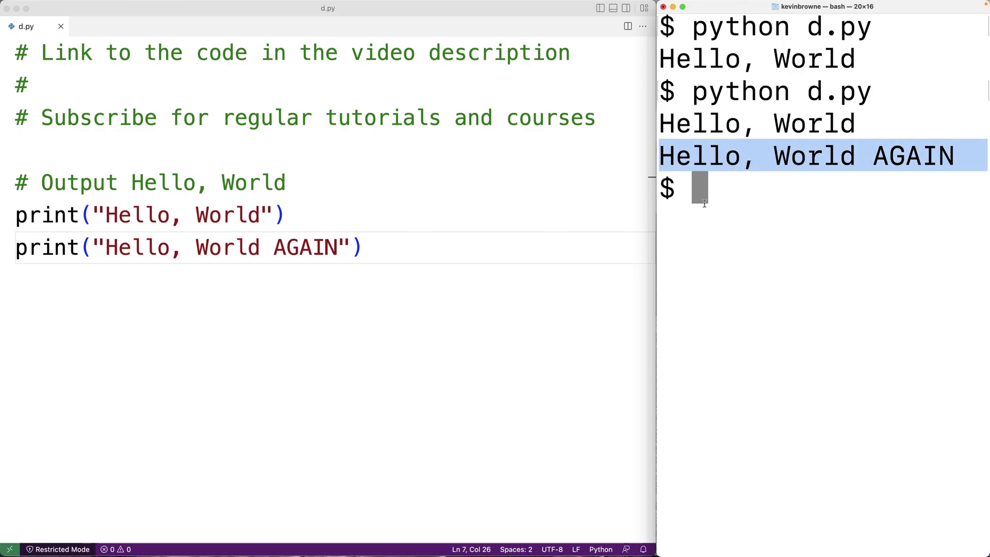
left_click(705, 203)
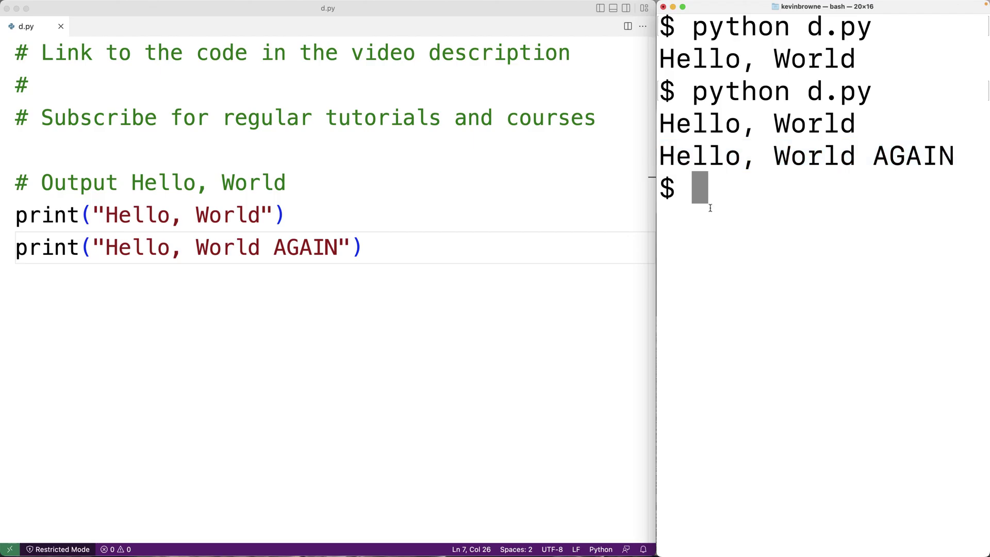